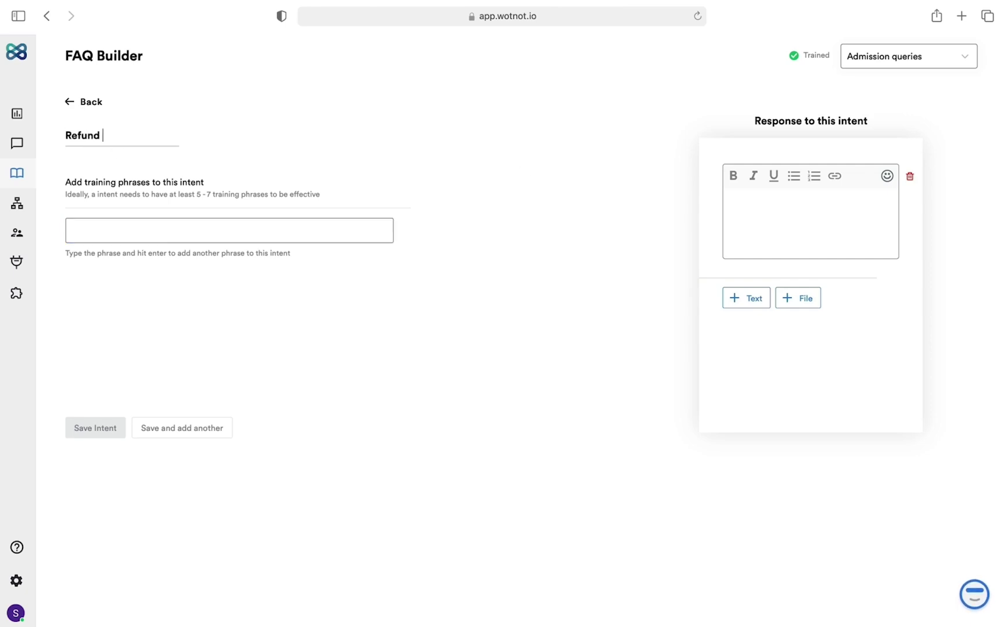
- Fill the Refund policy intent with two refund training phrases and the 1-week full-refund reply
type("policy")
left_click(128, 227)
type("What is the refun")
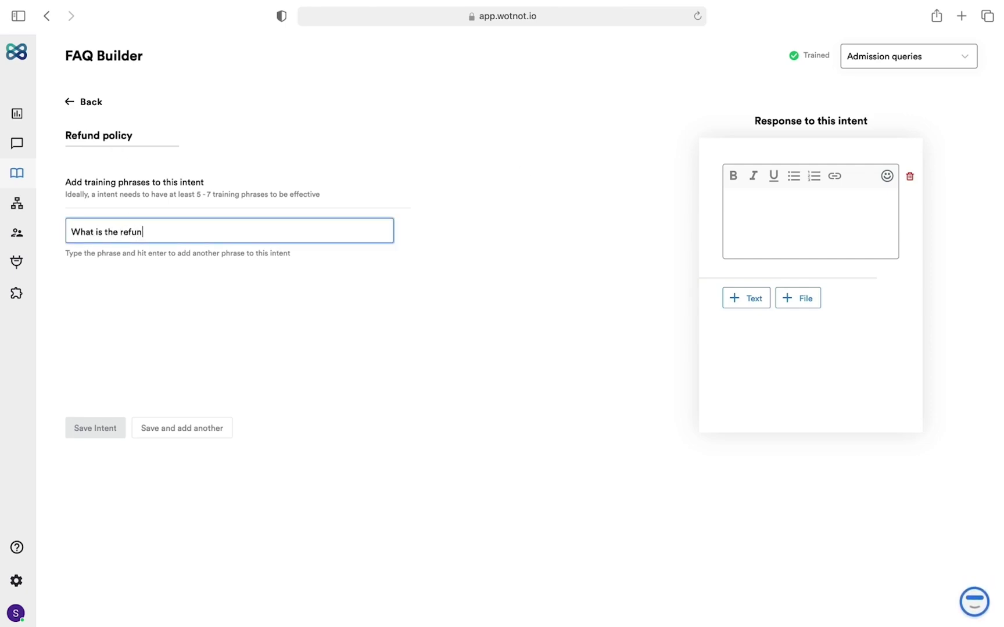
type("d policy?")
key("Return")
type("Will I get refund after r")
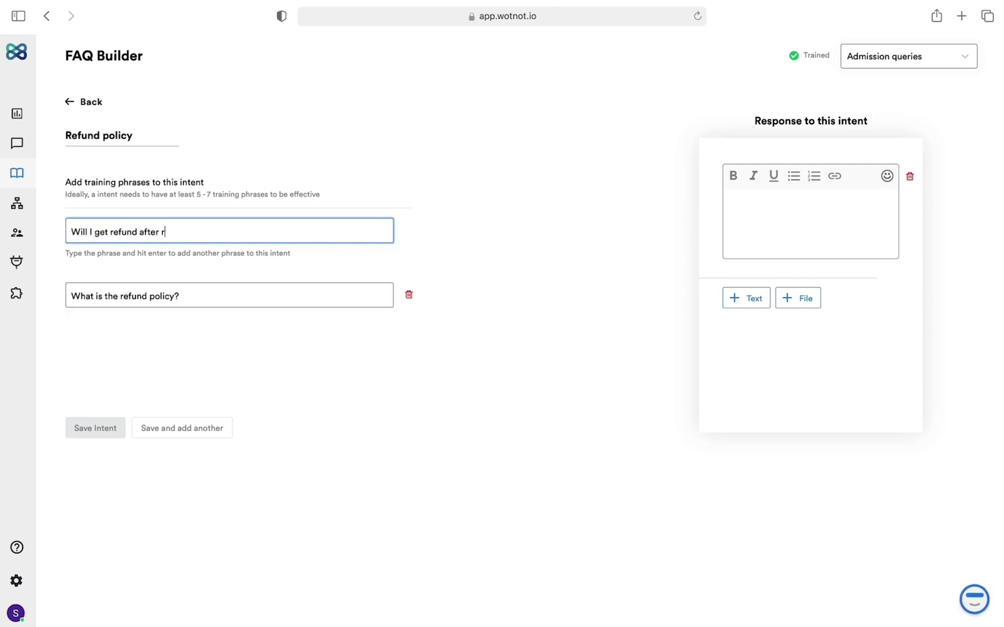
type("evoking admission?")
key("Return")
left_click(756, 210)
type("After revo")
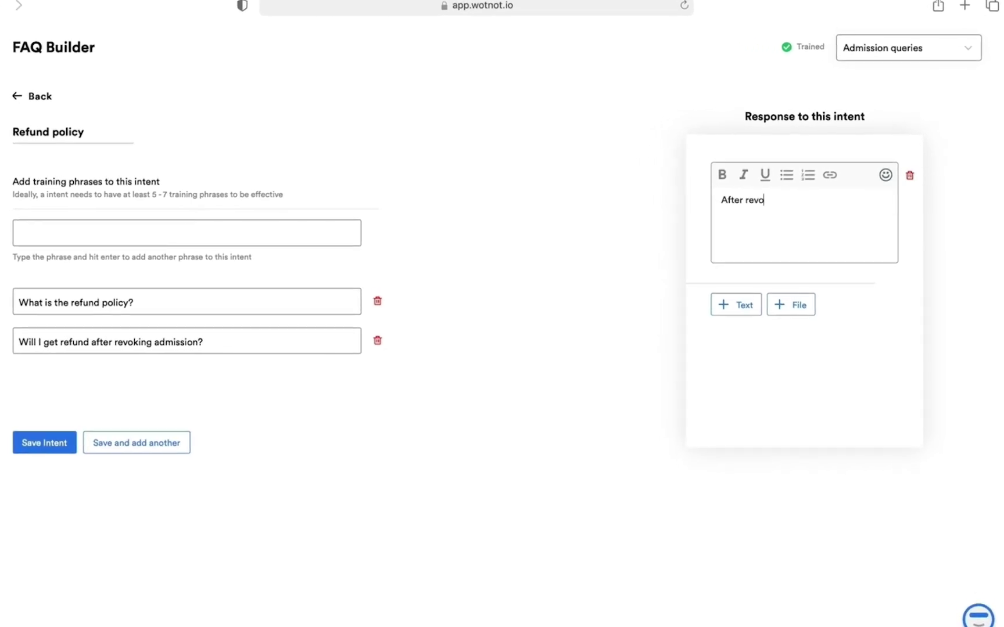
type("king admission, you can ")
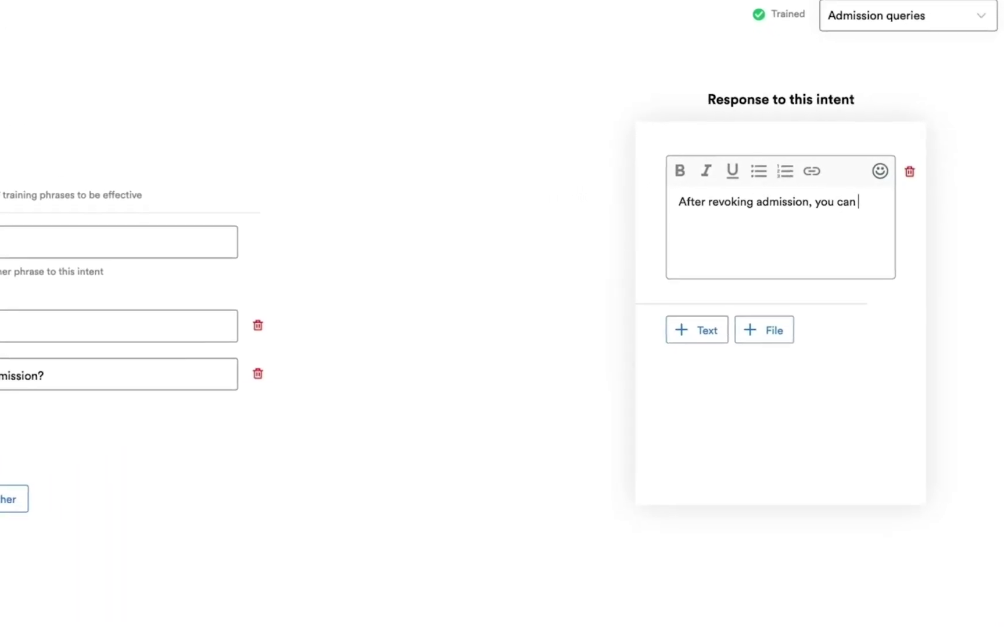
type("expect a full refund after")
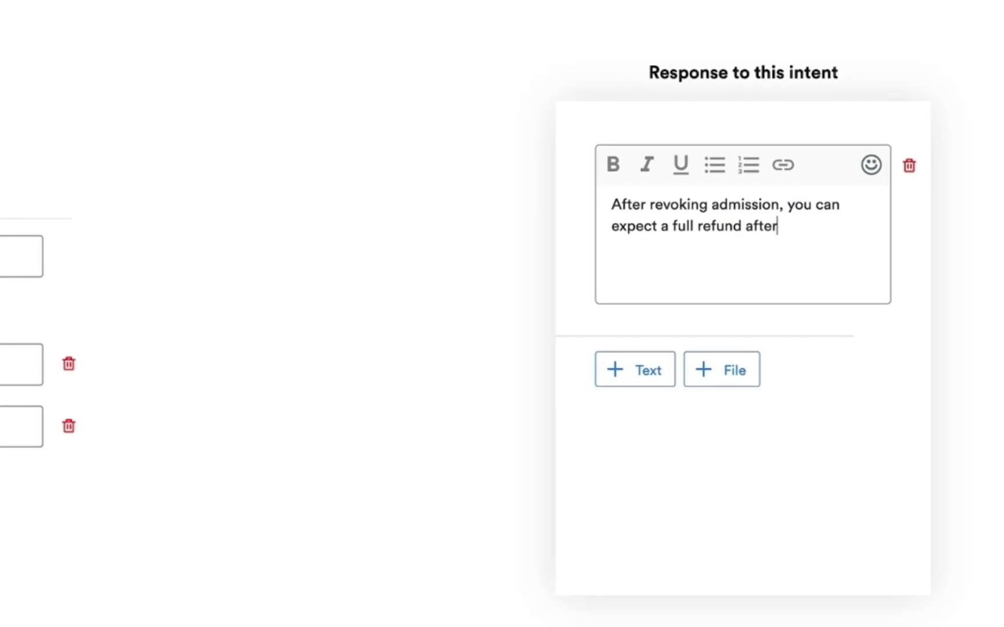
type(" 1 week")
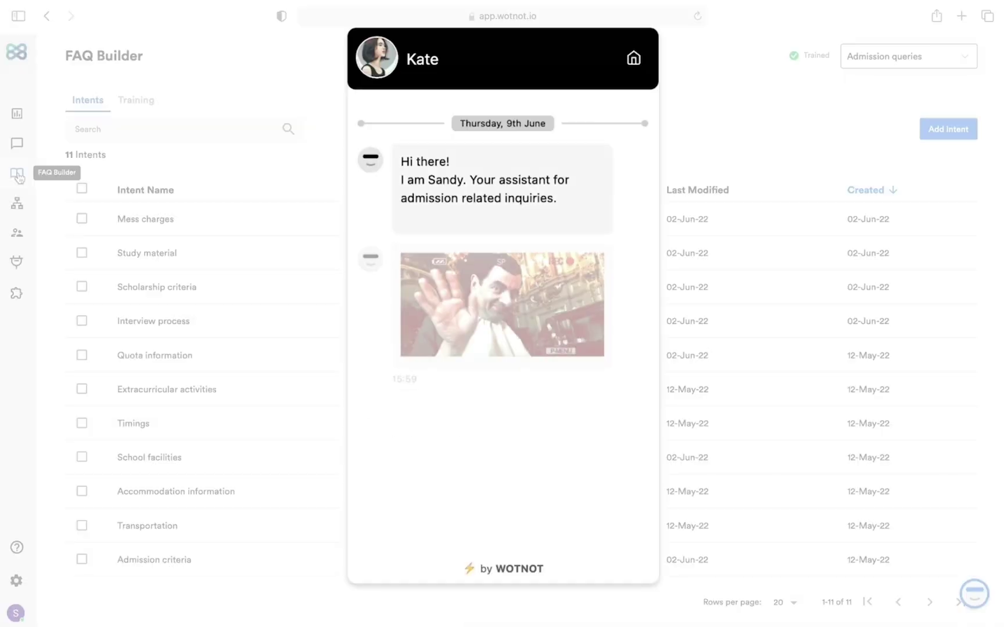
- Ask the test bot 'Does the school provide bus facility?' and close the chat
left_click(560, 472)
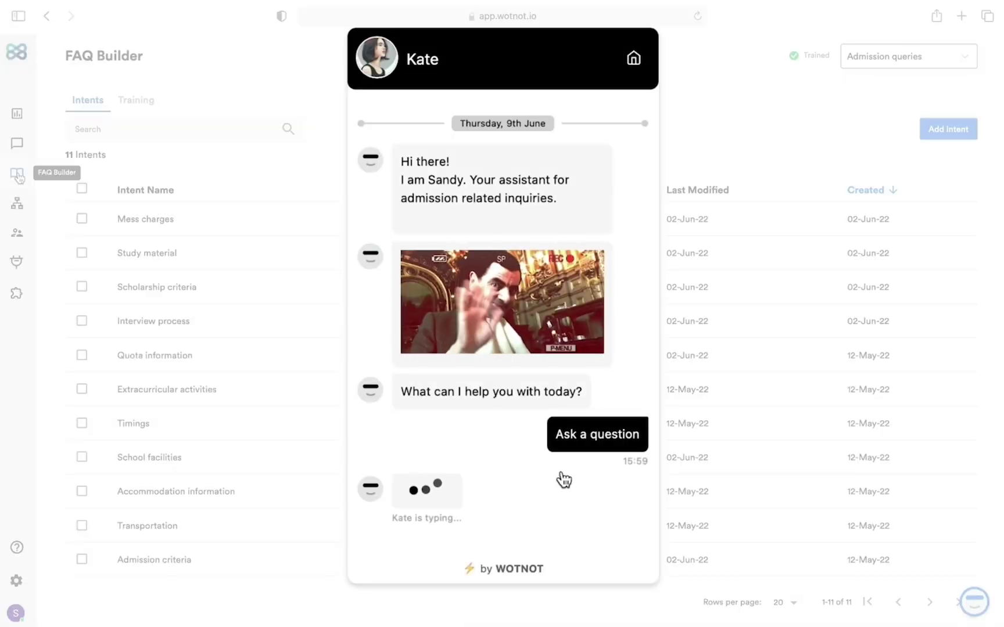
type("Does the school provide bus")
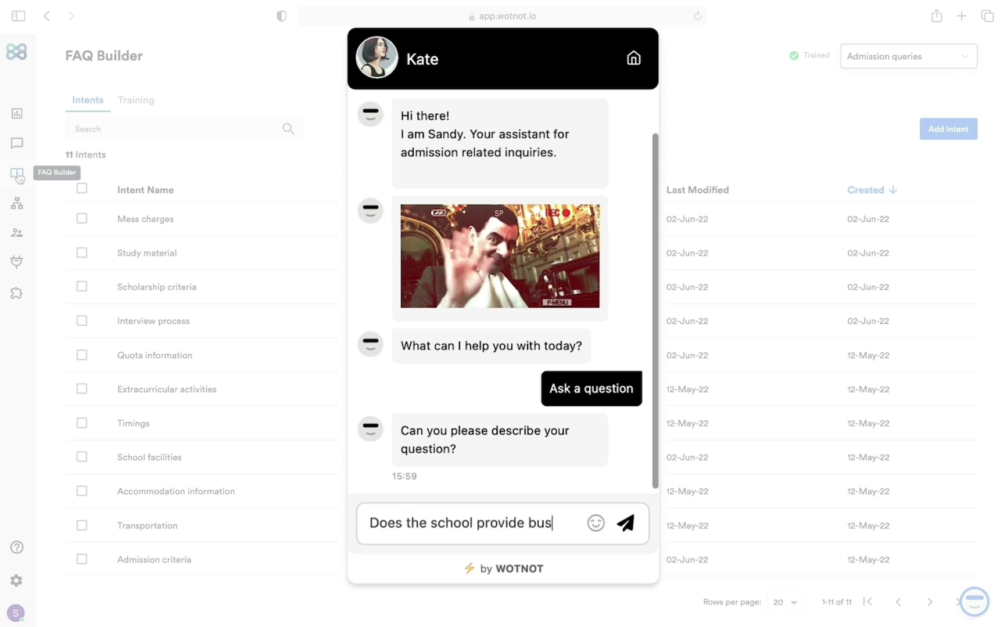
type(" facility?")
key("Return")
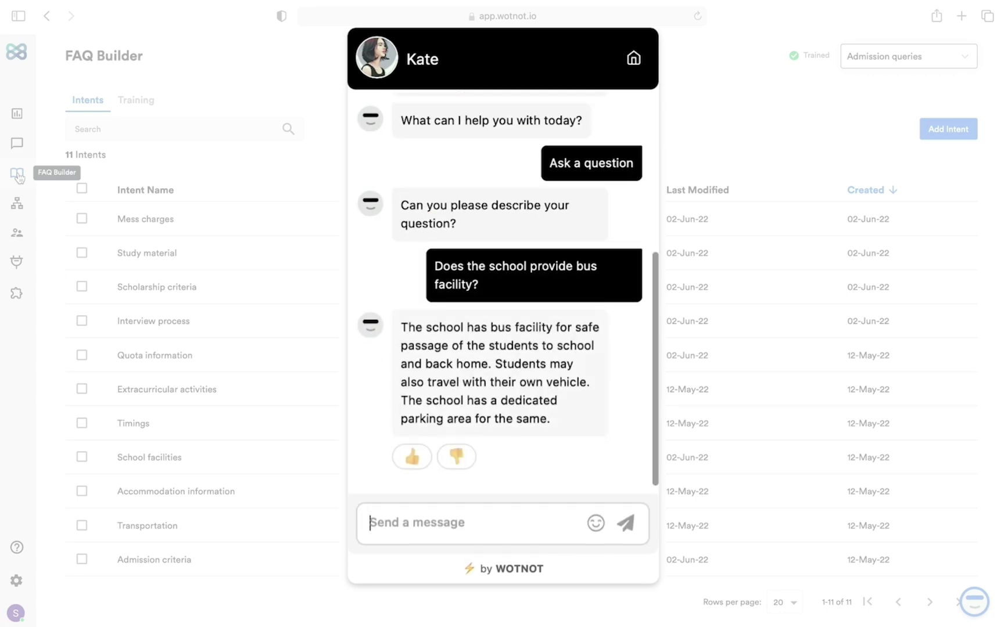
left_click(19, 177)
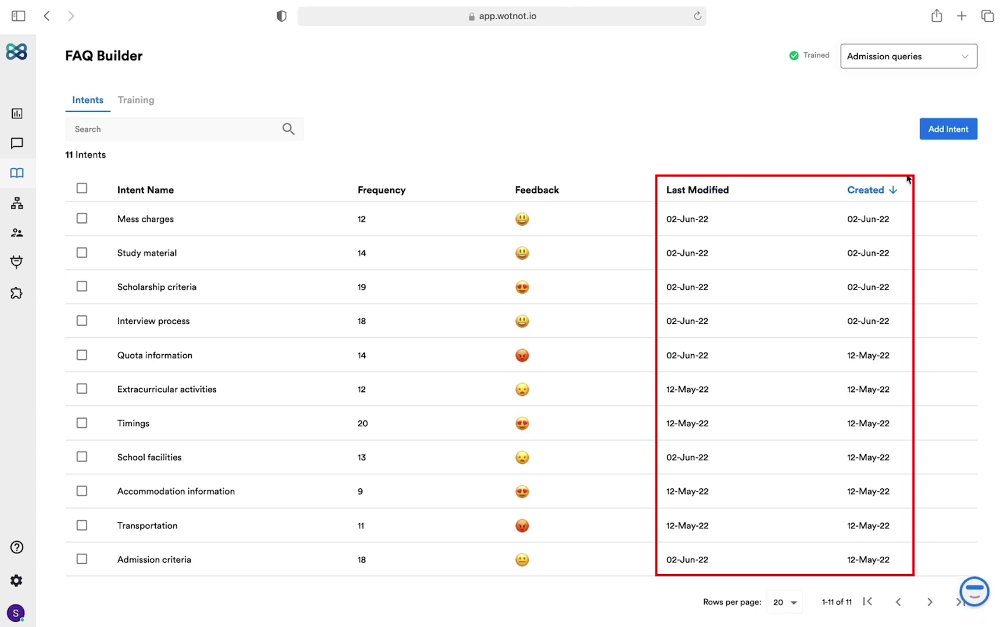
- Create a new FAQ intent titled 'Refund policy'
left_click(948, 134)
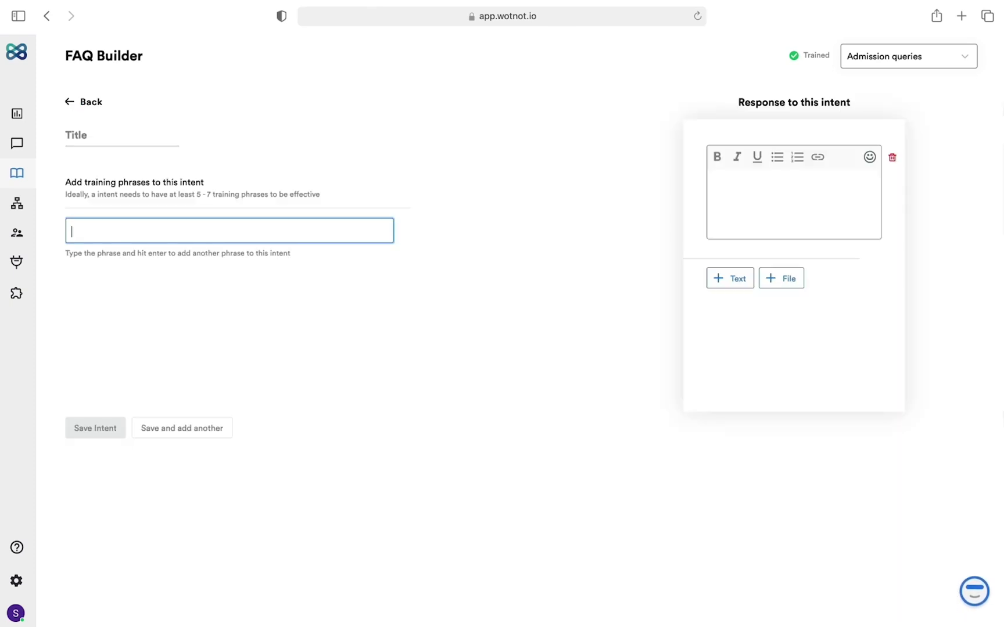
left_click(110, 135)
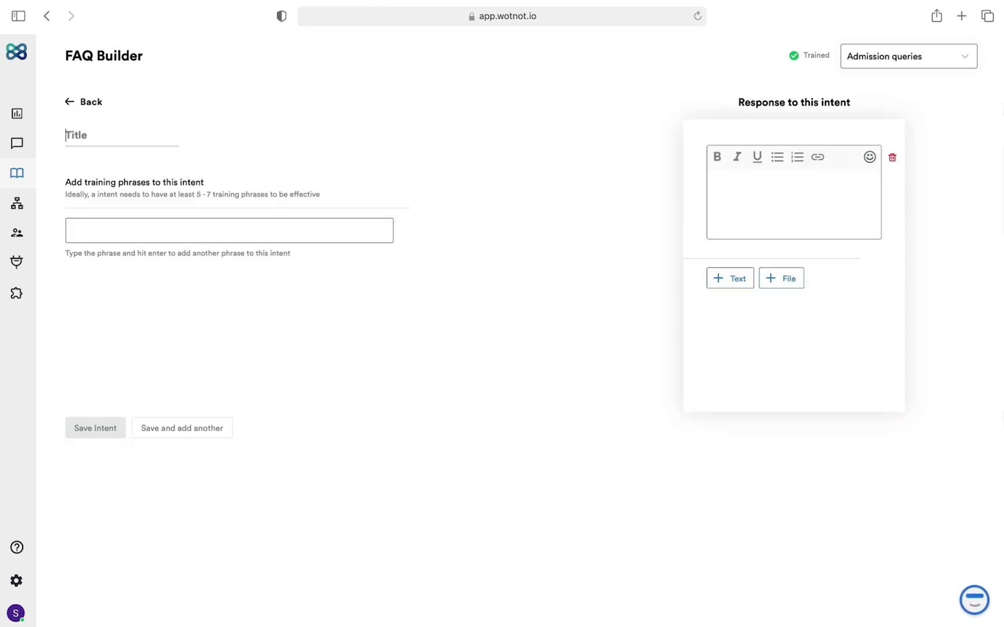
type("Refund policy")
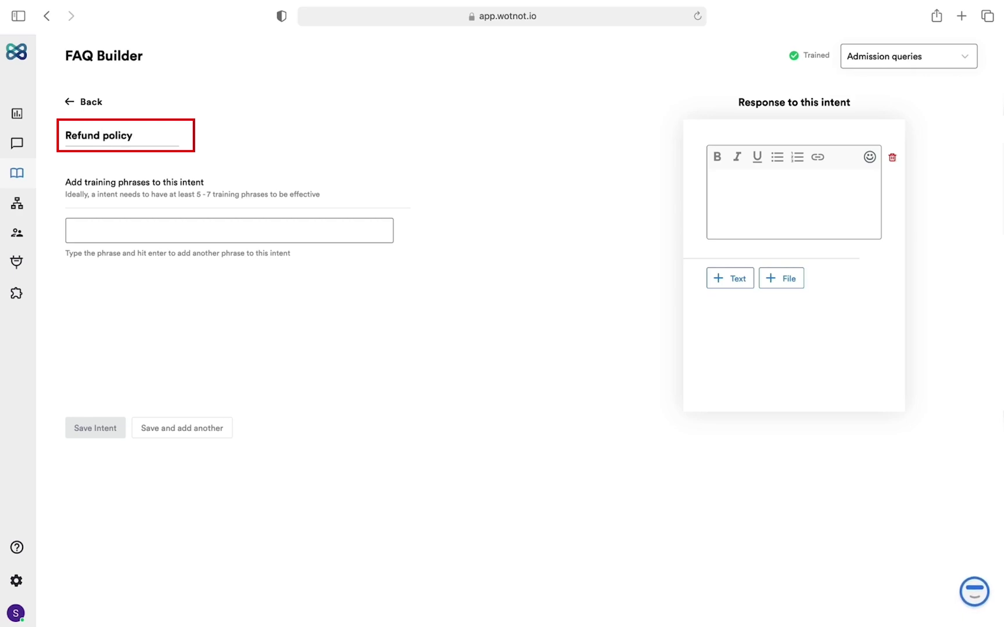
- Add training phrases 'What is the refund policy?' and 'Will I get refund after revoking admission?'
left_click(127, 219)
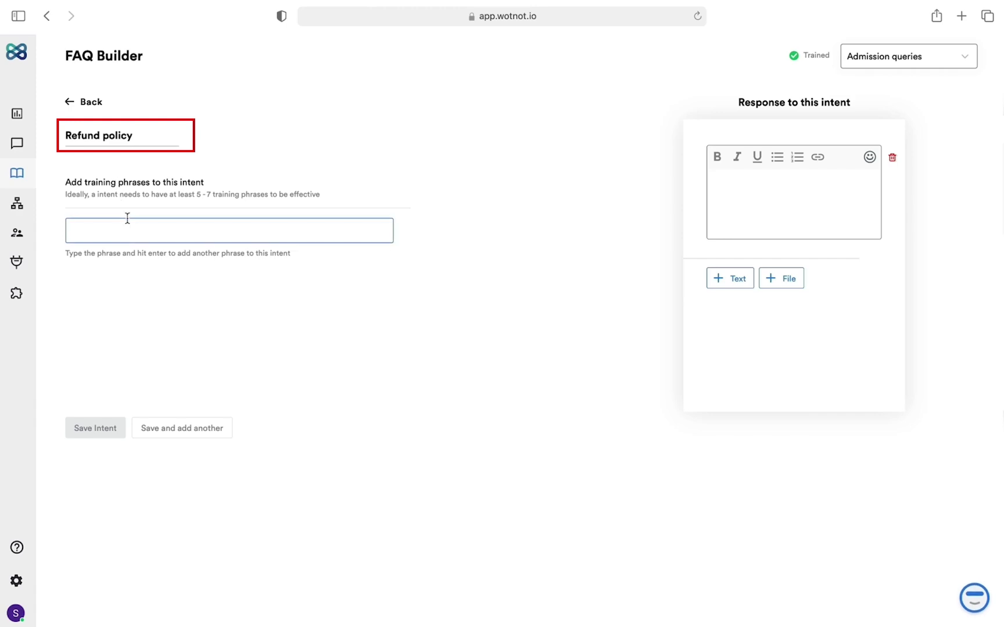
left_click(128, 226)
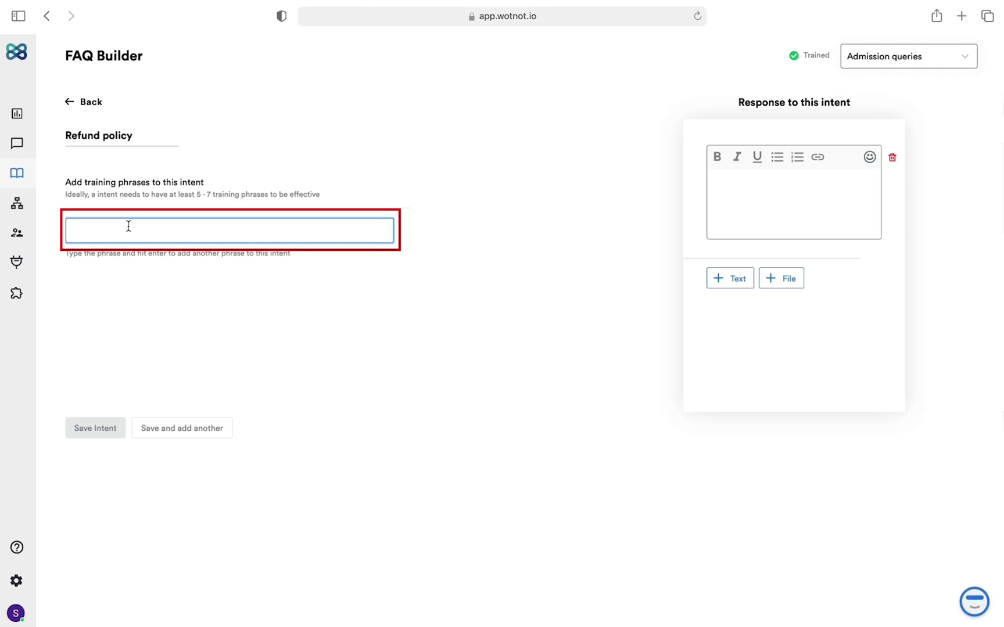
type("What is the re")
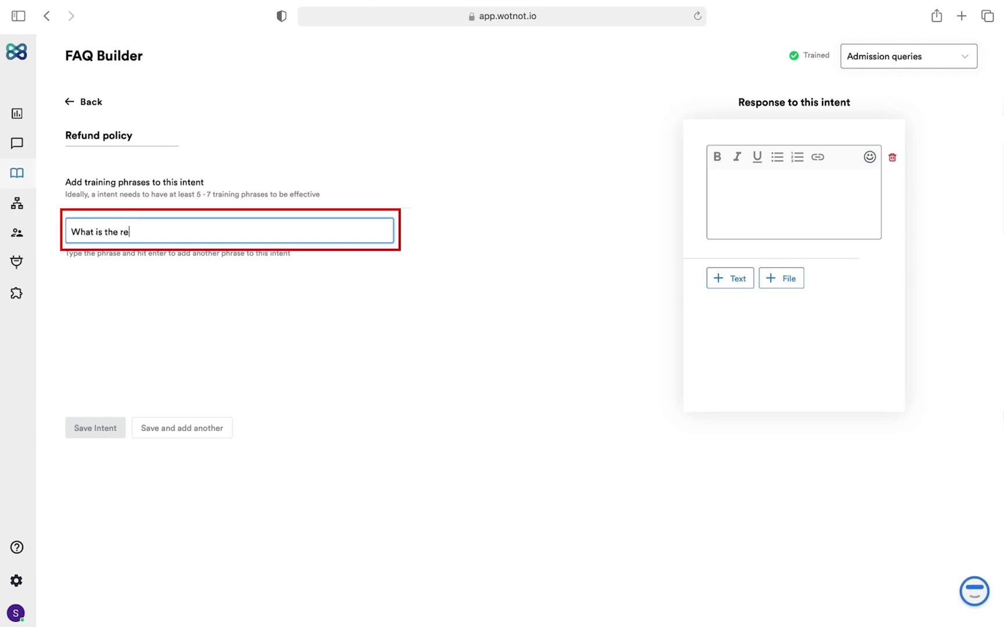
type("fund policy?")
key("Return")
type("Will")
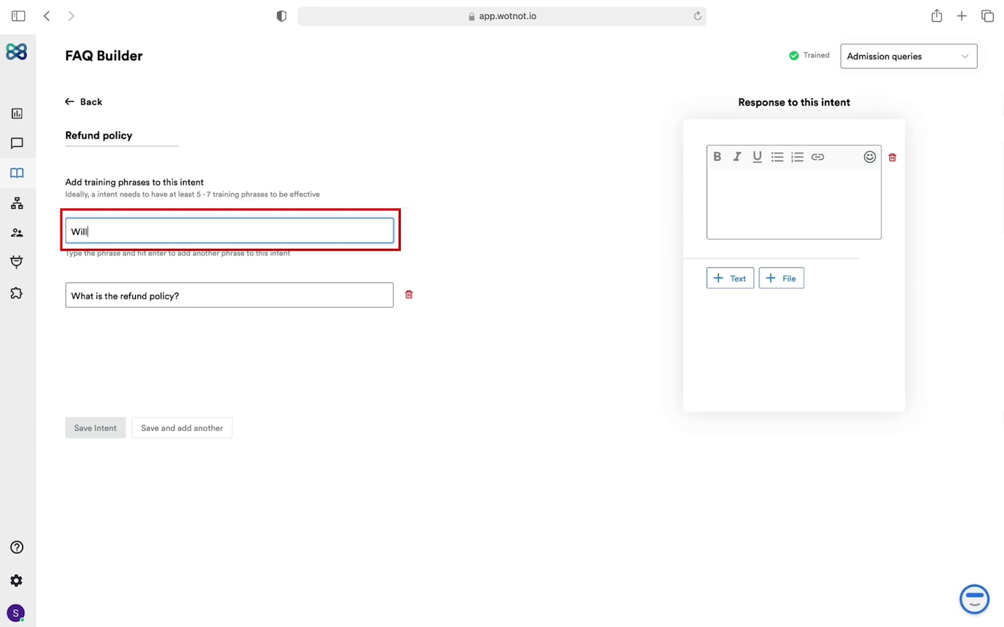
type(" I get refund after rev")
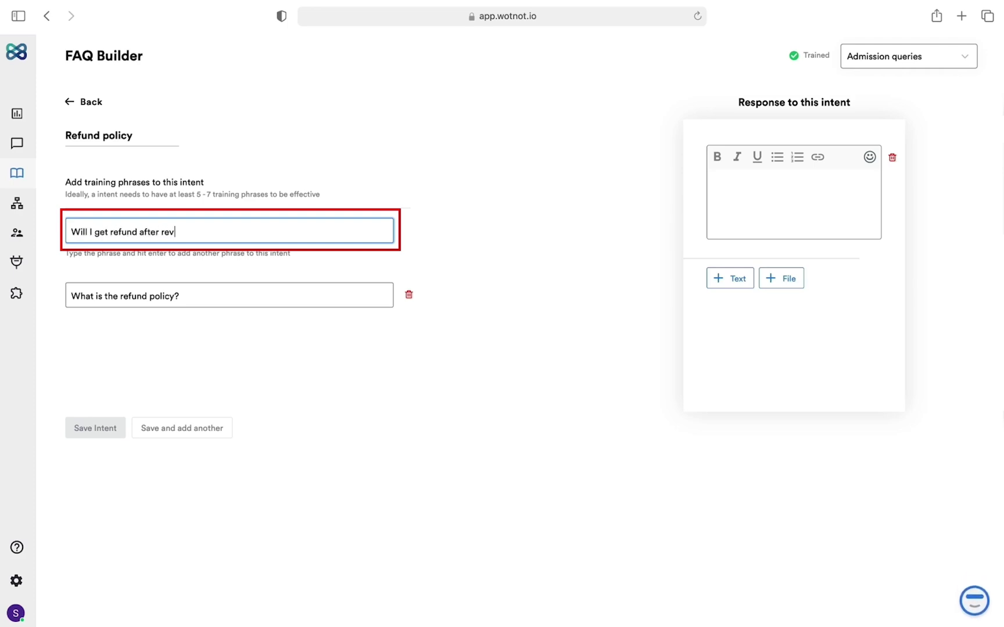
type("oking admission?")
key("Return")
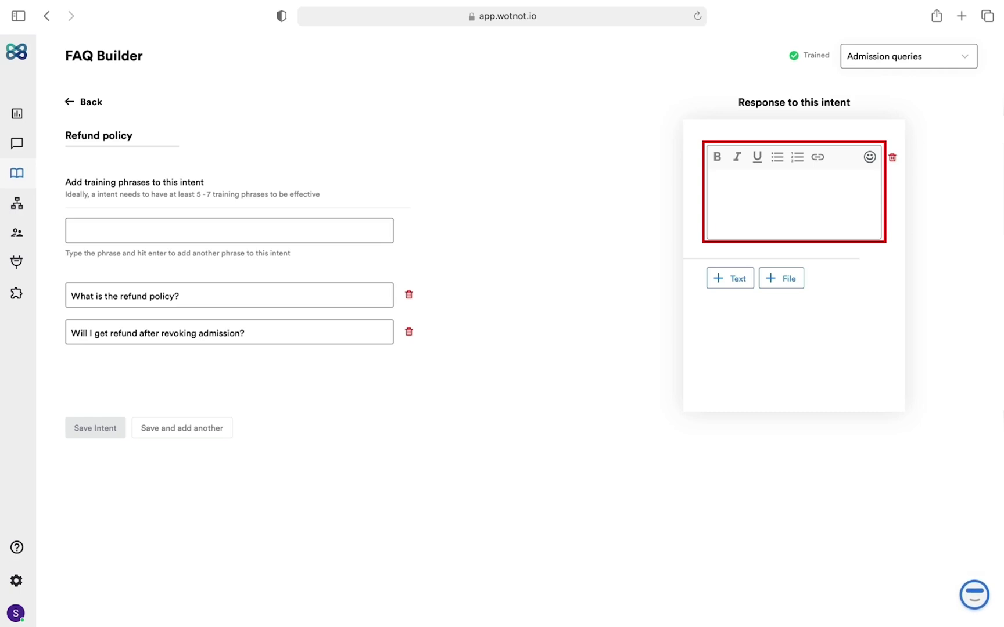
- Enter the reply 'After revoking admission, you can expect a full refund after 1 week'
type("After revoking admissio")
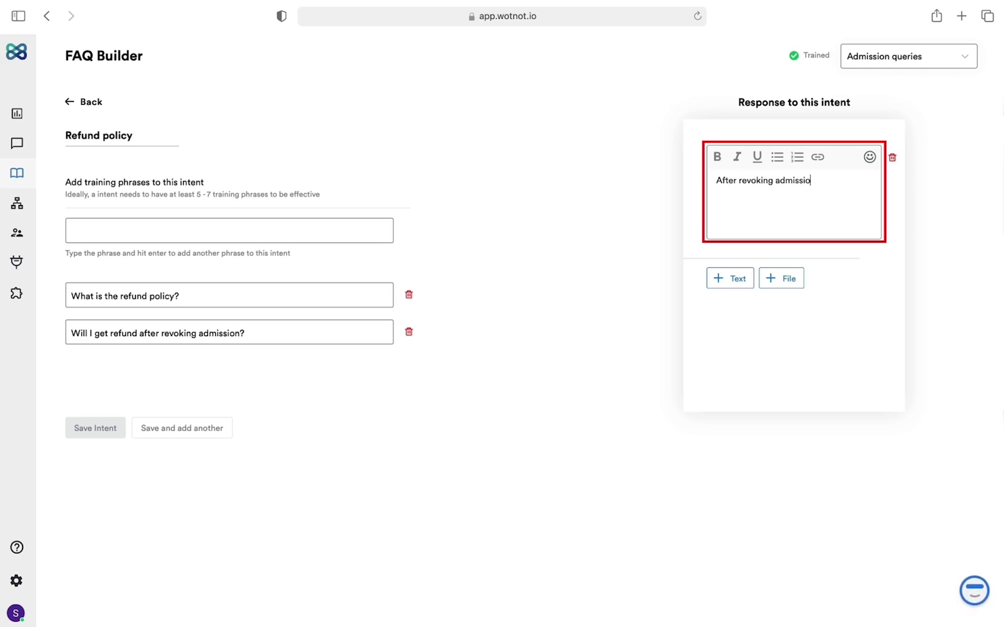
type("n, you can ")
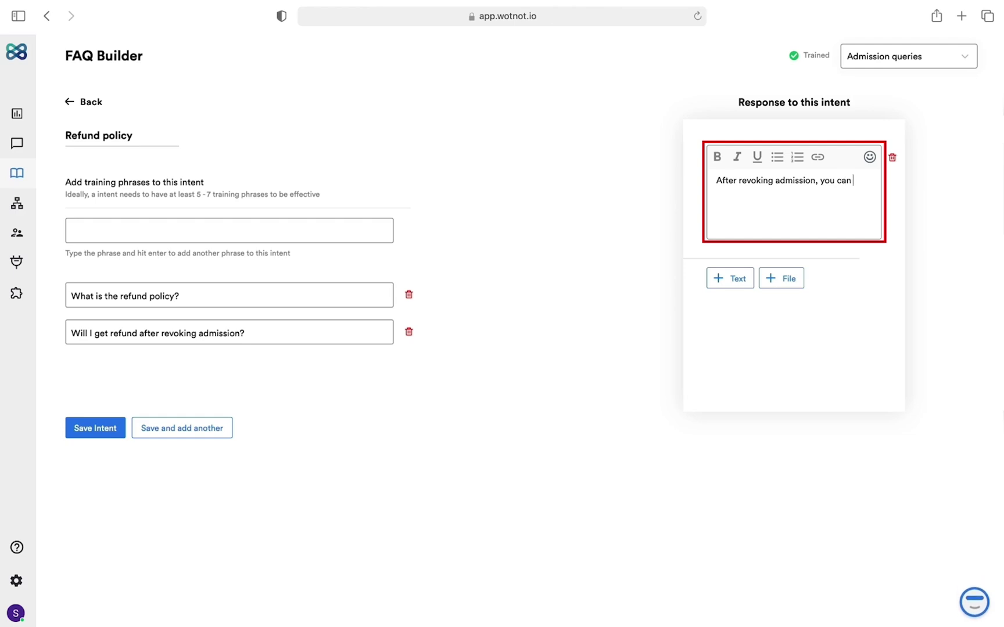
type("expect a full refu")
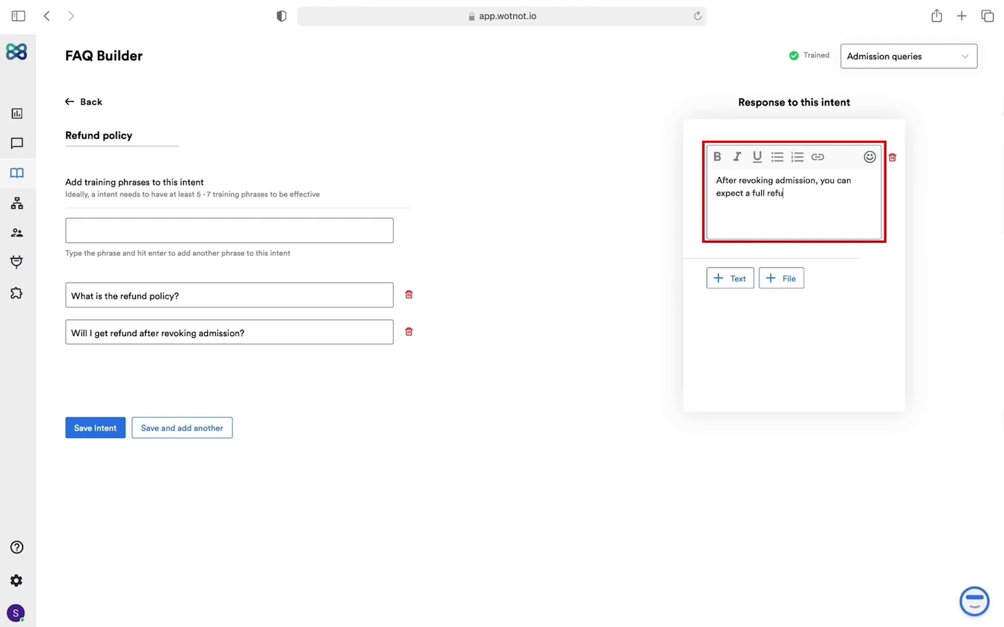
type("nd after 1 week")
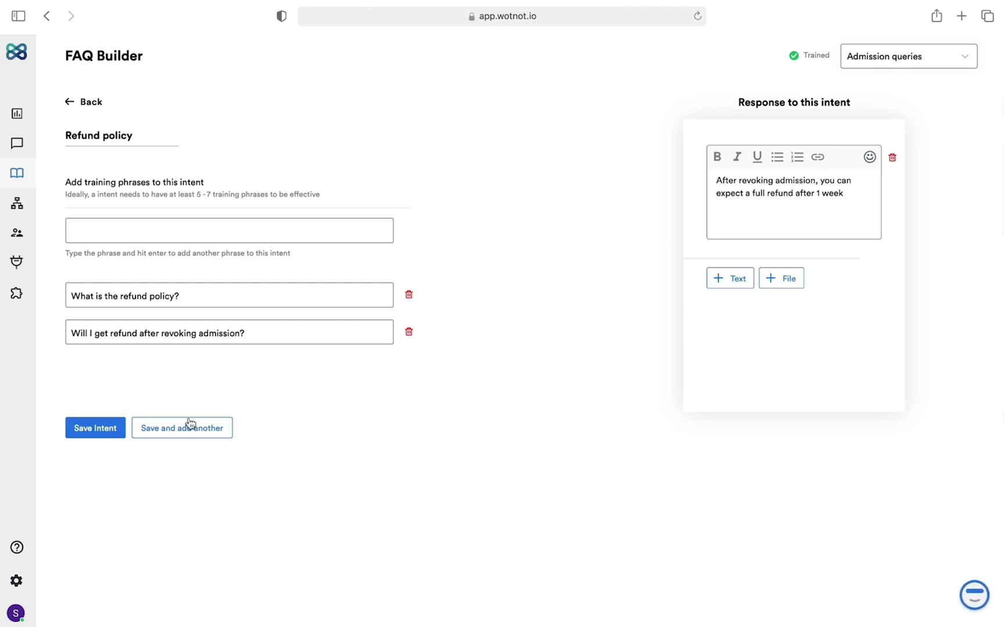
- Save the Refund policy intent and start a new bot in the Bot Builder
left_click(95, 429)
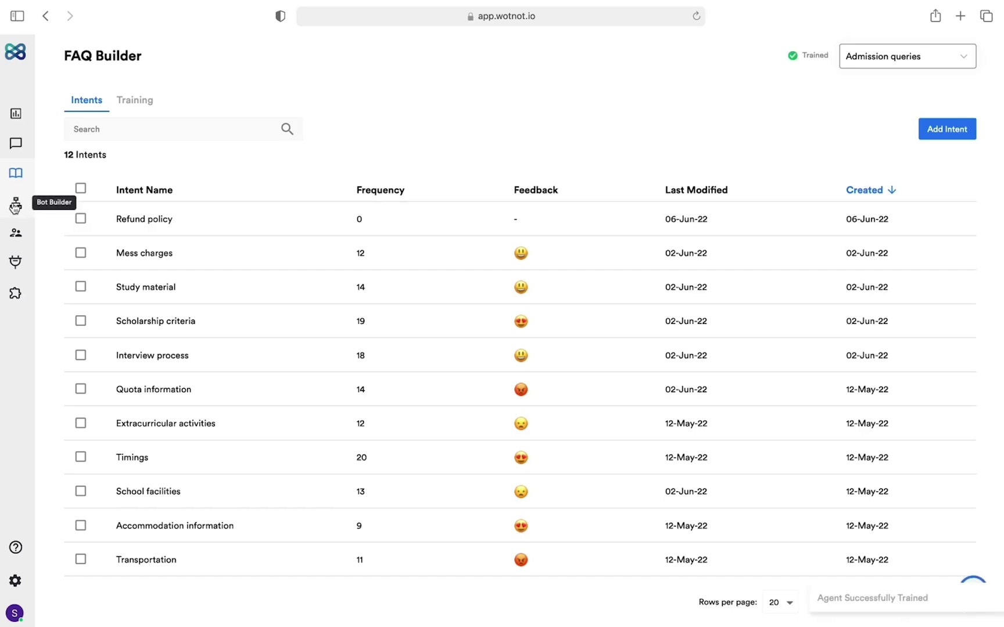
left_click(15, 206)
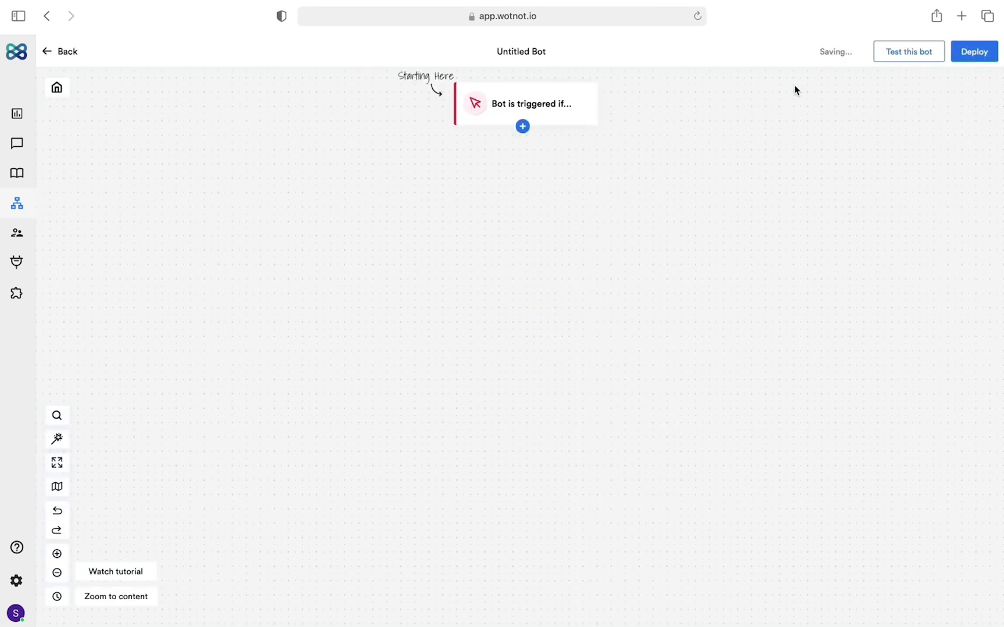
- Add a send-message block named Greetings that introduces the bot by name
left_click(522, 126)
left_click(494, 196)
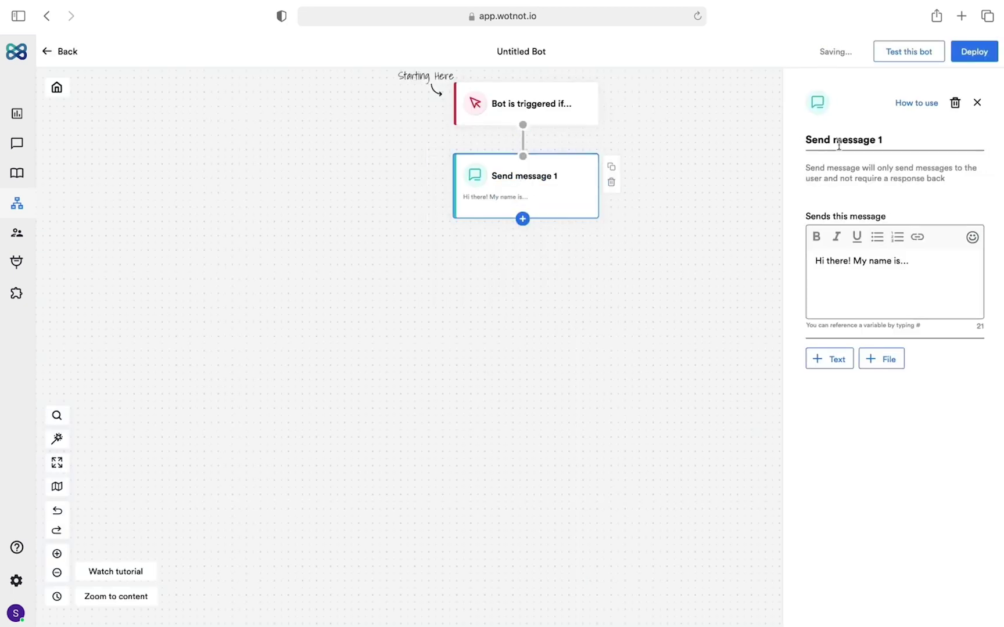
triple_click(830, 140)
type("Greetings")
left_click(914, 263)
key("BackSpace")
key("BackSpace")
key("BackSpace")
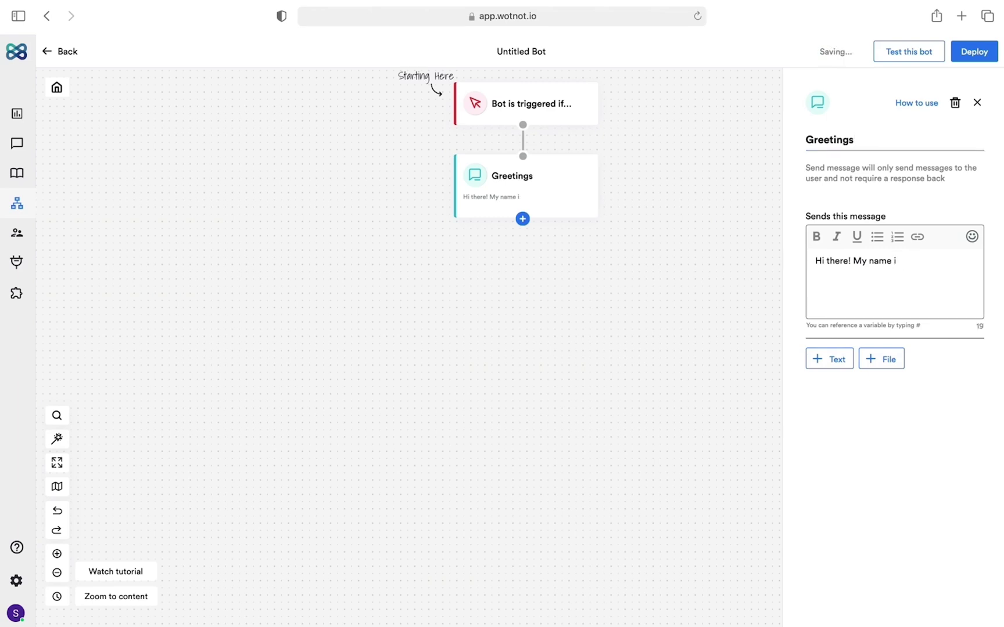
type("Kate.")
- Add a Collect question block asking 'How can I help you today?' with text validation, saved to 'question'
left_click(525, 223)
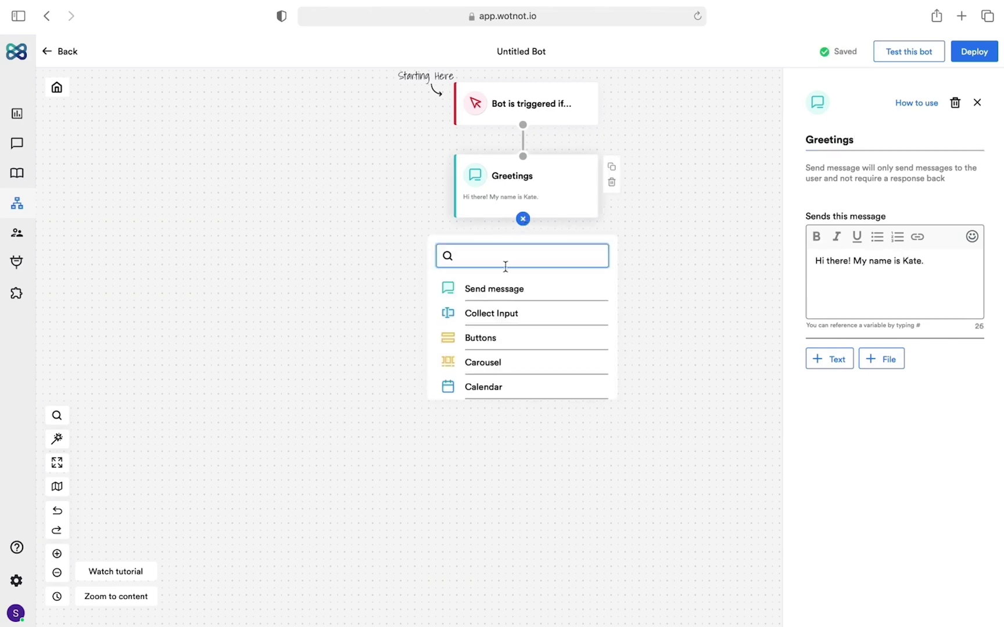
left_click(501, 314)
left_click(882, 139)
key("BackSpace")
key("BackSpace")
key("BackSpace")
key("BackSpace")
key("BackSpace")
key("BackSpace")
key("BackSpace")
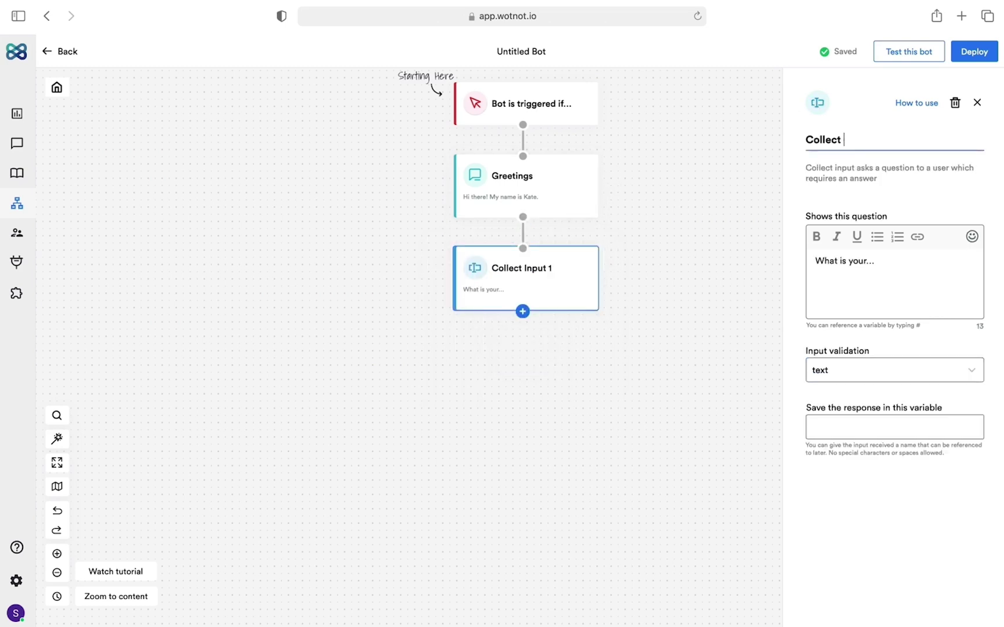
type("question")
triple_click(905, 259)
type("Ho")
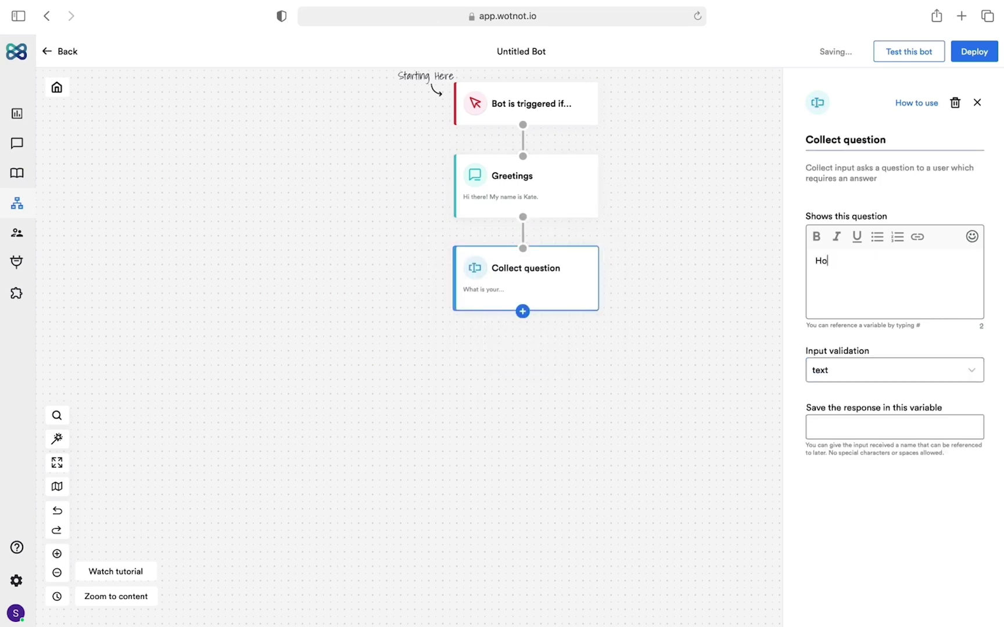
type("w can I help you today?")
left_click(941, 379)
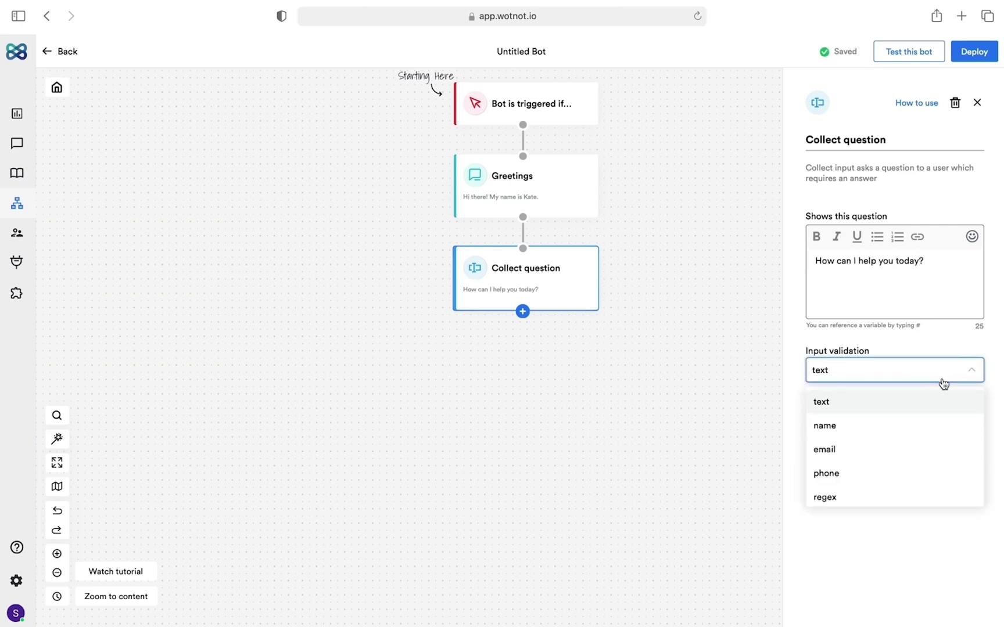
left_click(918, 401)
type("question")
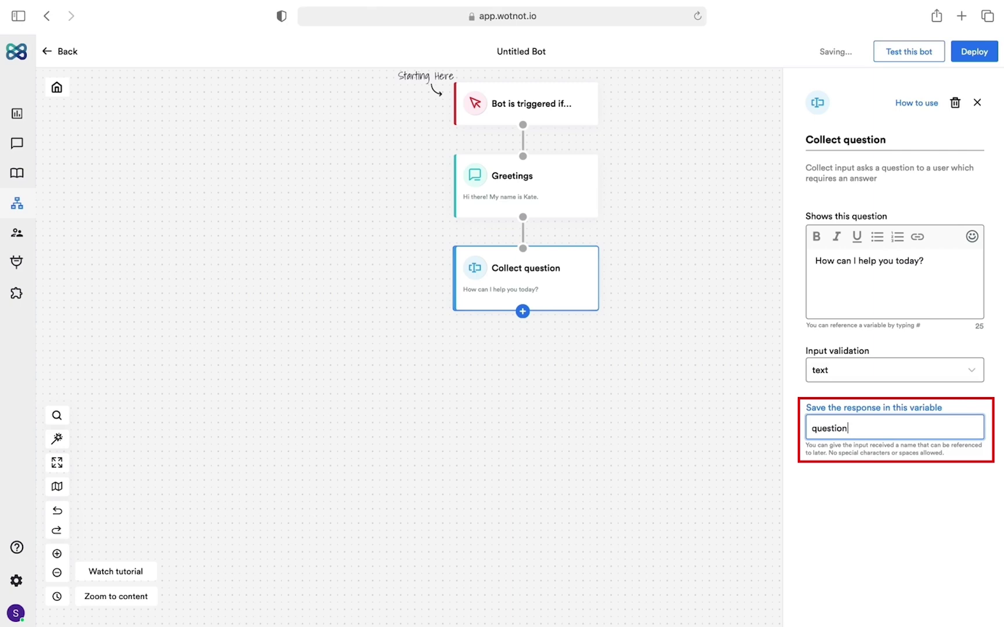
left_click(523, 312)
- Add the FAQ 2 block after Collect question, feeding it the question variable
scroll(514, 413, "down", 3)
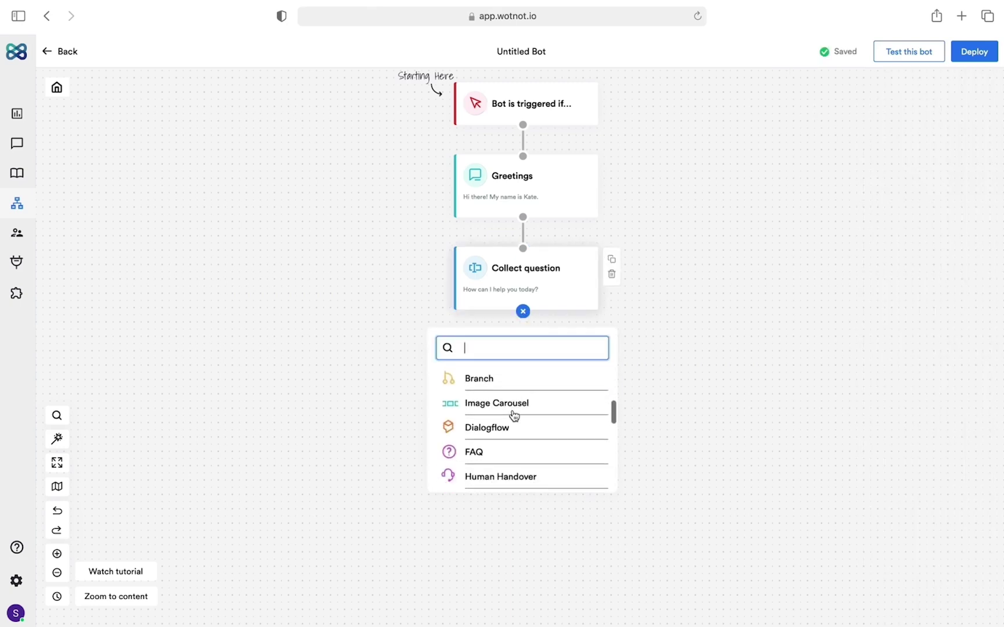
scroll(514, 416, "down", 1)
left_click(488, 440)
left_click(564, 347)
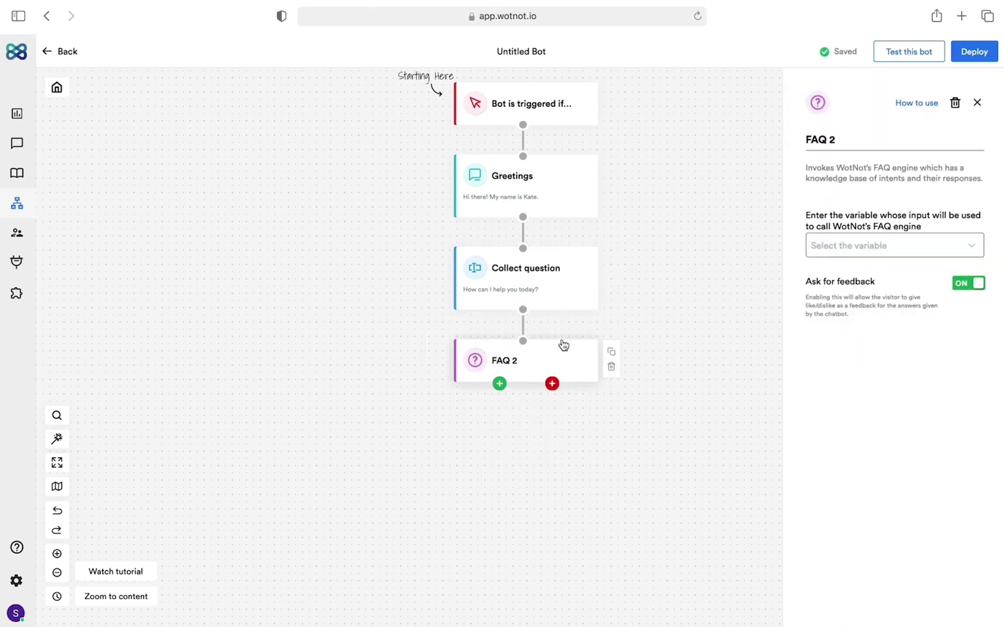
left_click(932, 247)
left_click(868, 279)
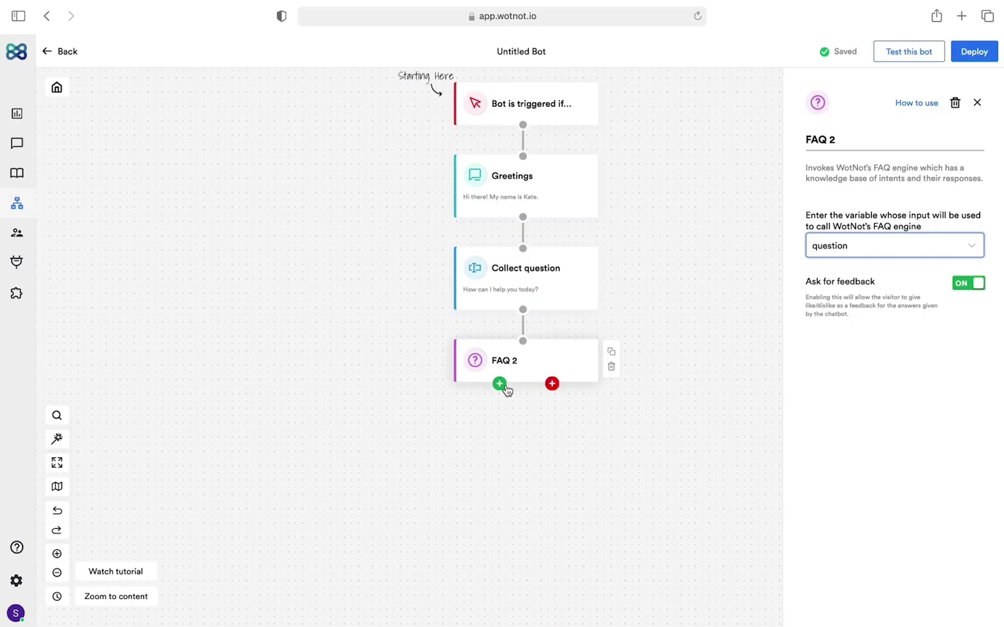
- Set FAQ 2's success path to Self loop
left_click(500, 385)
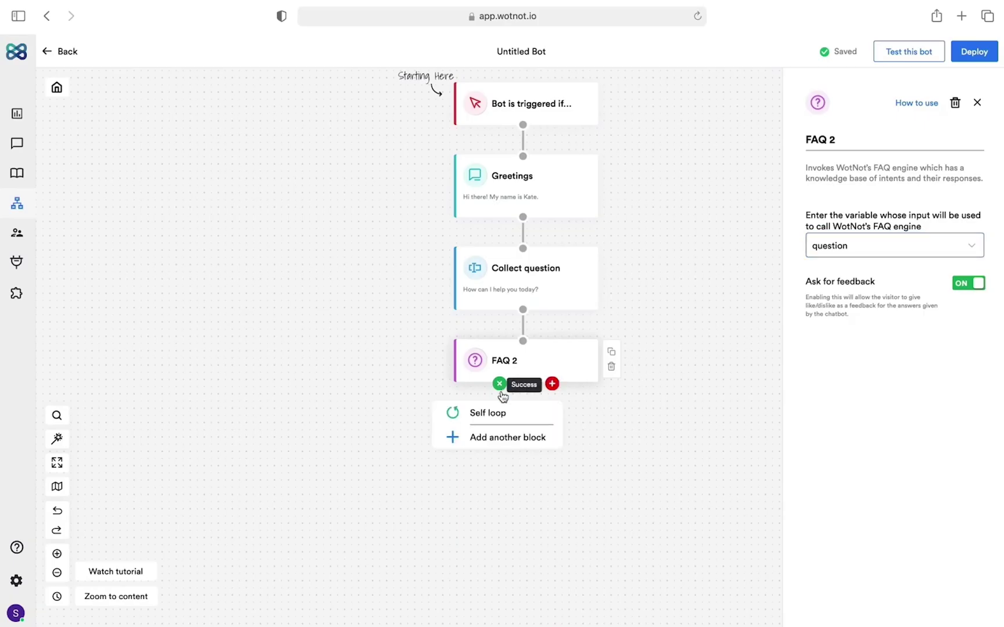
left_click(489, 416)
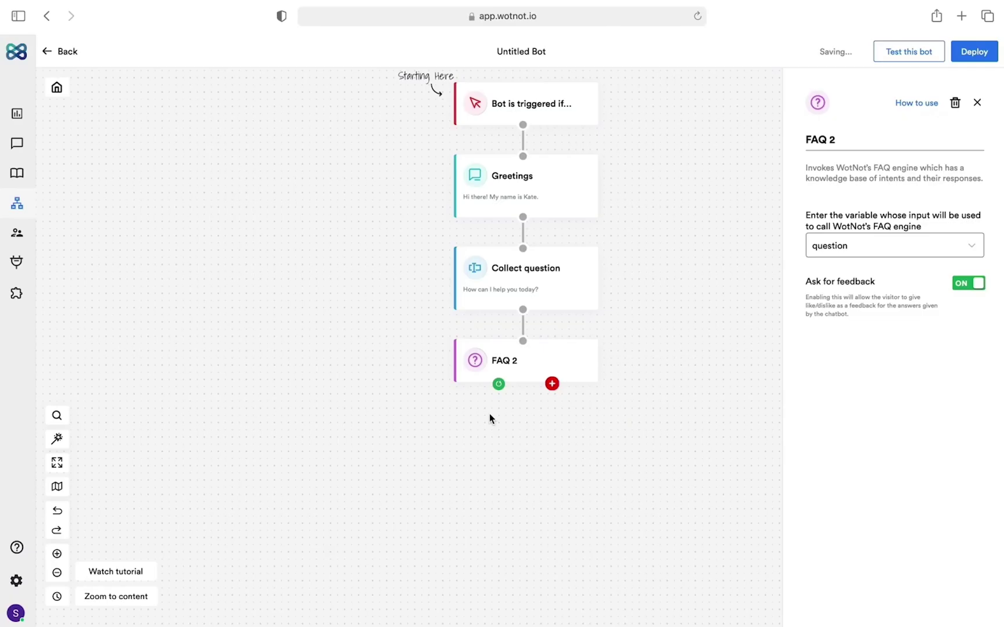
- Add a Failure message block saying 'Sorry, I am unable to answer this question.' plus contact phone and e-mail
left_click(551, 383)
left_click(539, 453)
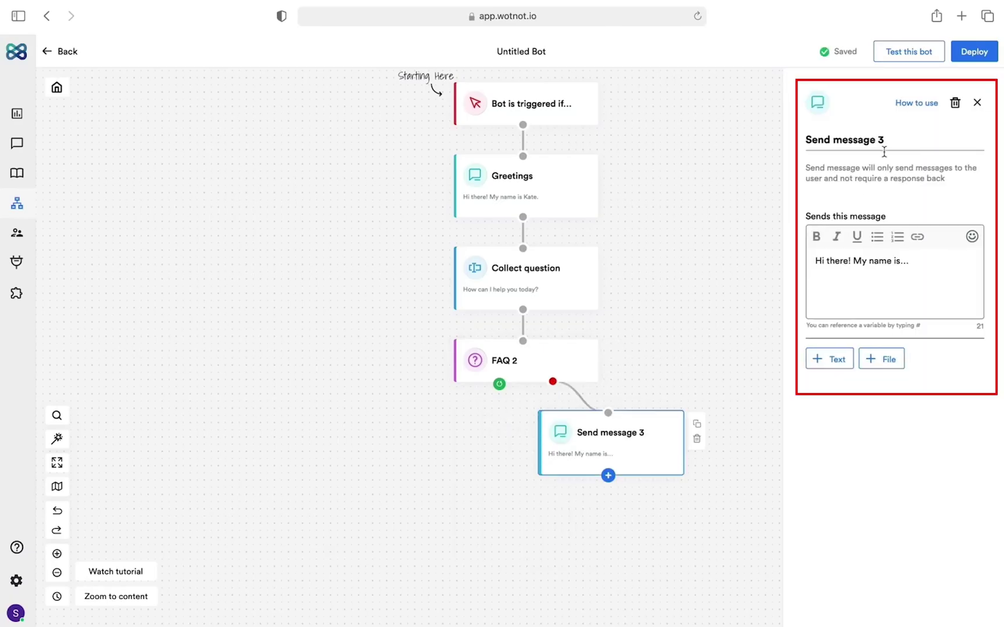
triple_click(891, 145)
type("Failure message")
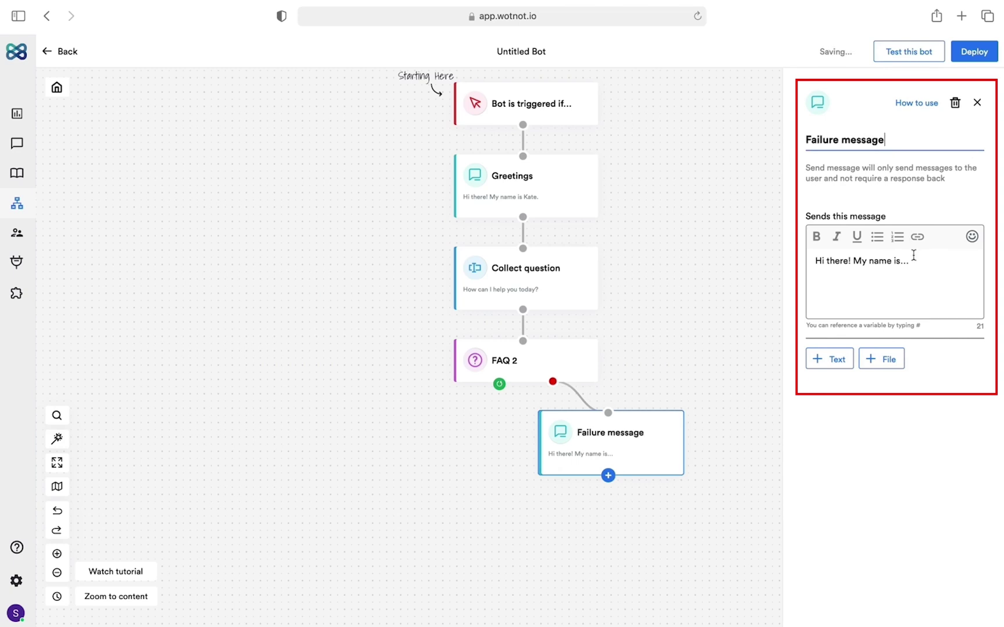
triple_click(914, 256)
type("Sorry, I am unable to answer this question.")
key("Return")
type("Y")
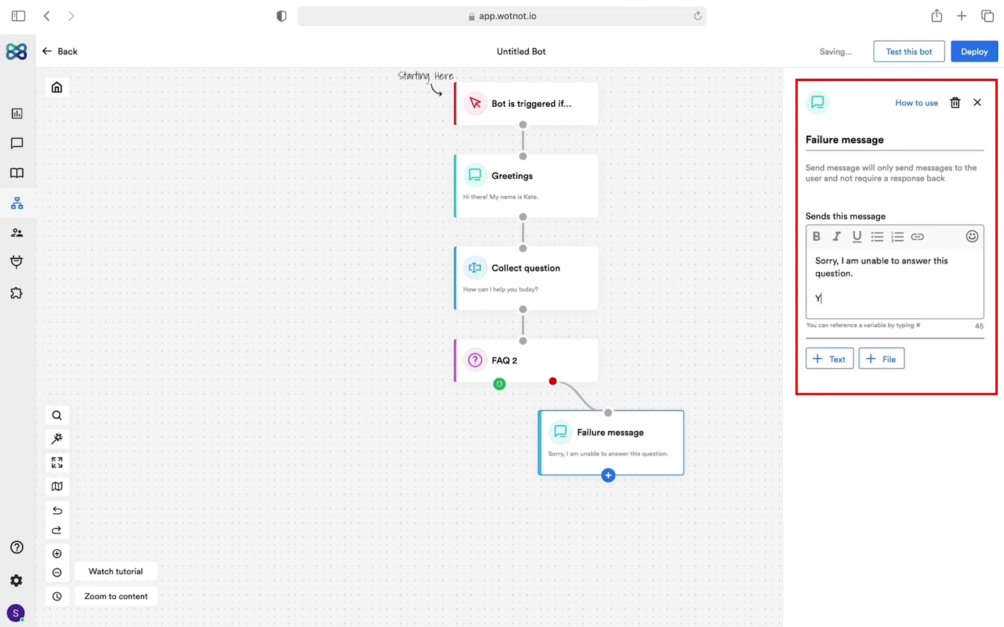
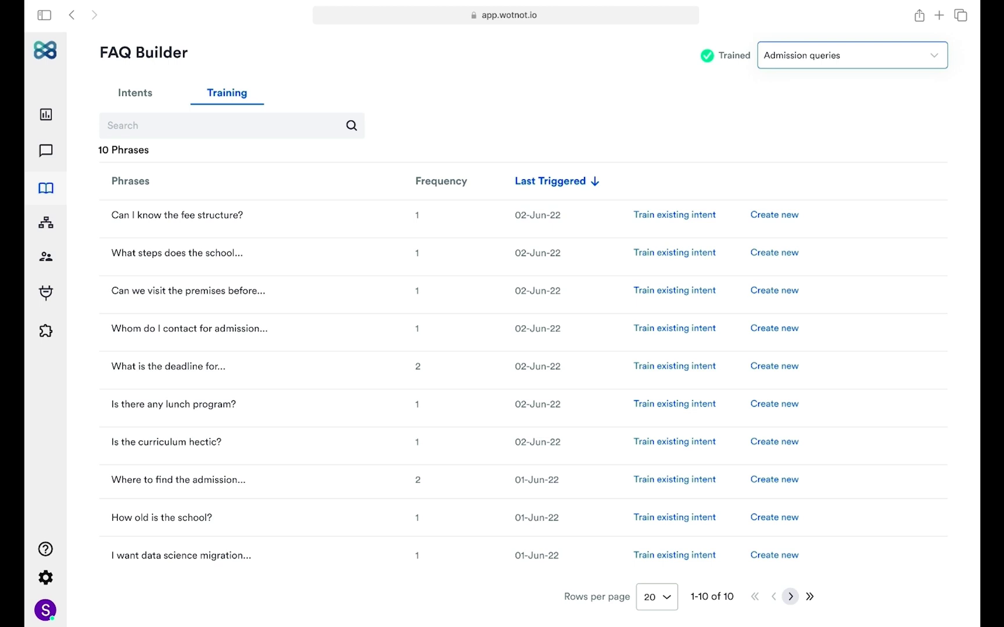
- Train 'What is the deadline for applying?' into the Admission criteria intent and save it
left_click(684, 366)
left_click(530, 248)
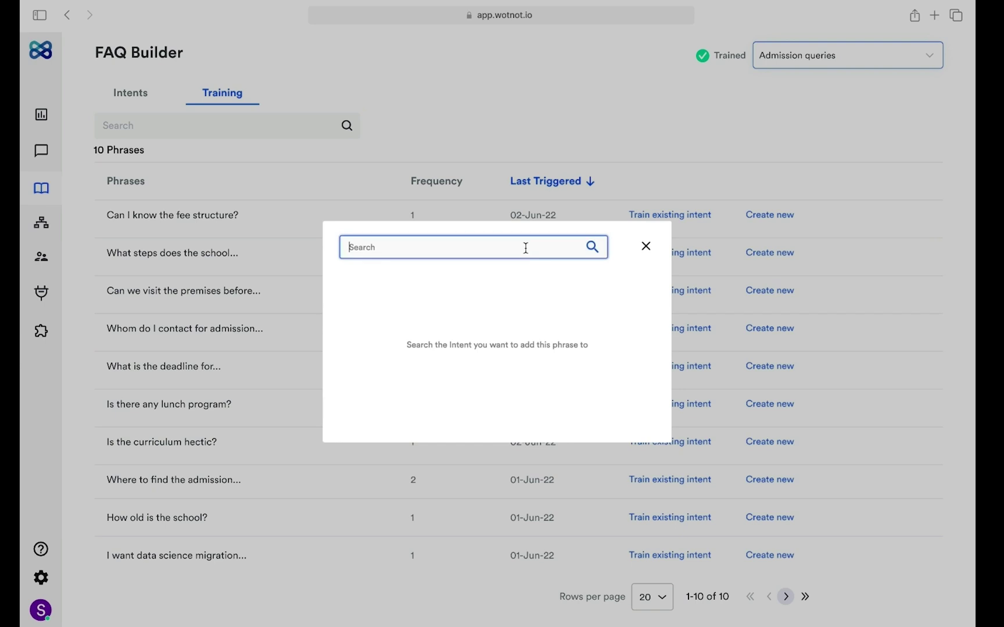
type("admi")
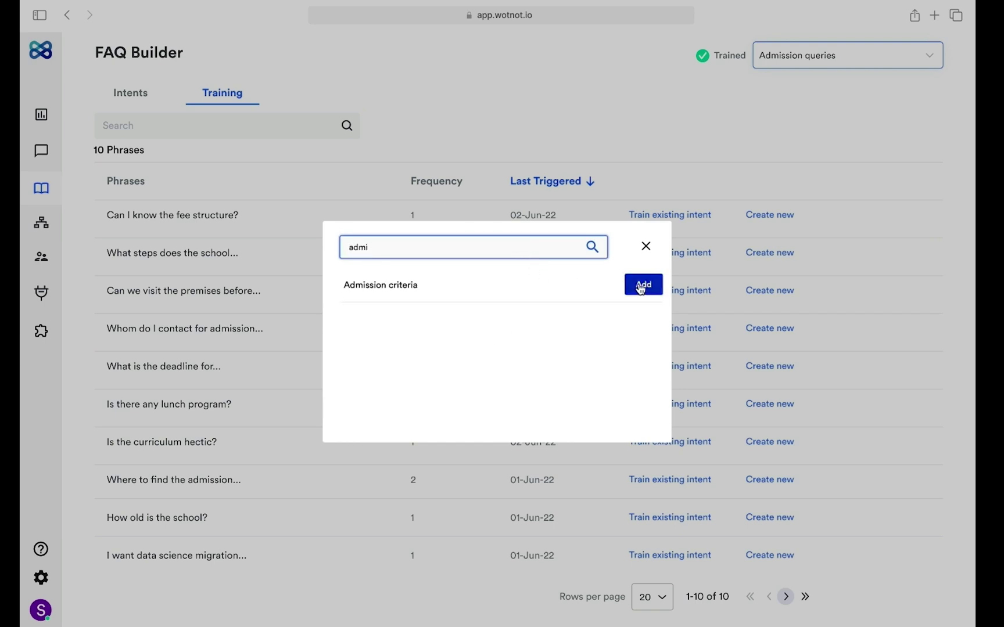
left_click(642, 286)
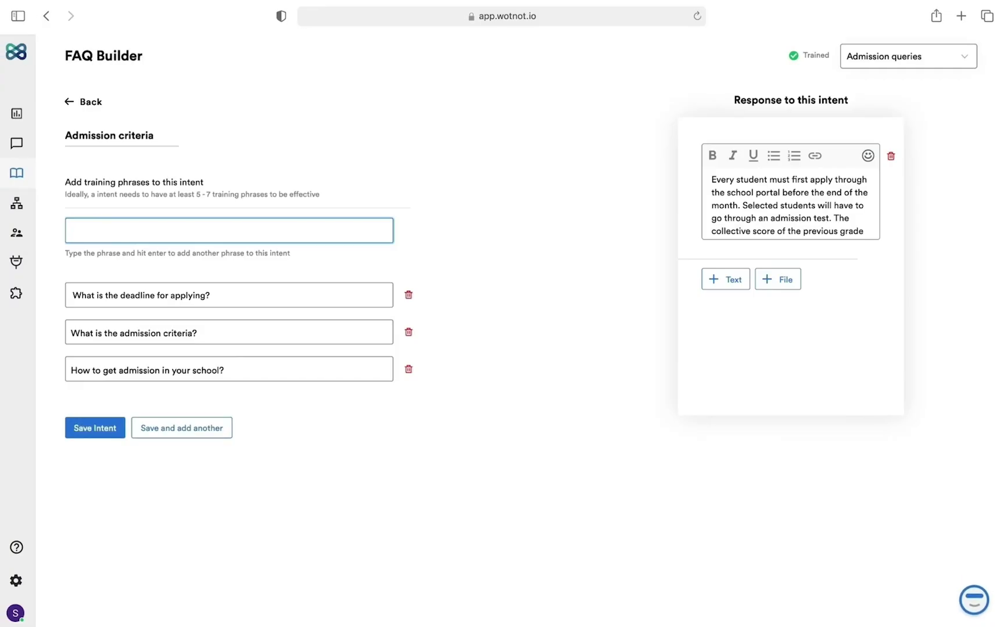
left_click(93, 431)
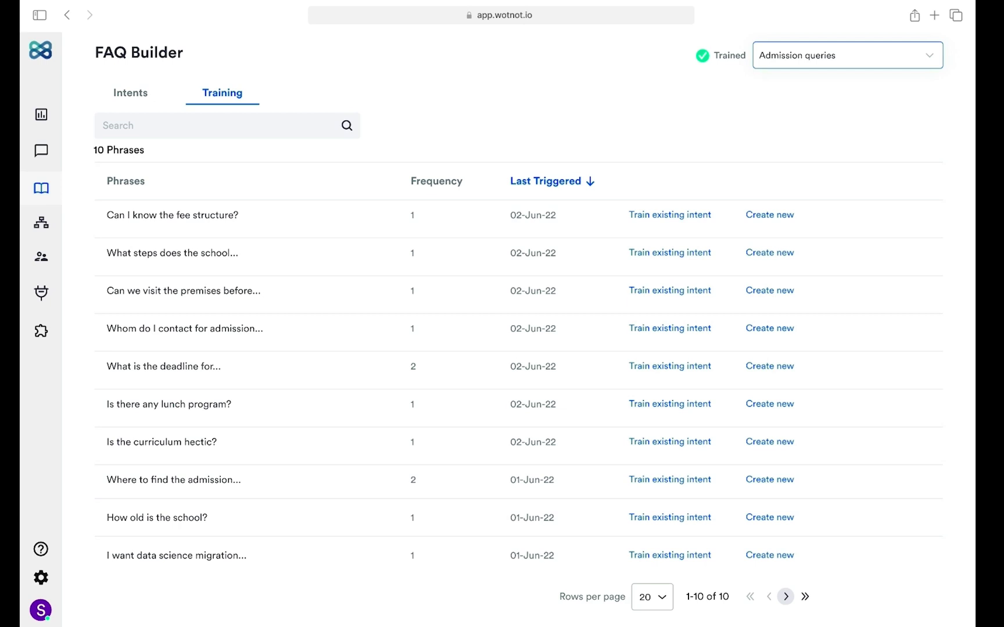
- Create and save a Fees Structure intent with phrase 'Details of the fees structure' and the 5-lacs term-wise fees answer
left_click(768, 215)
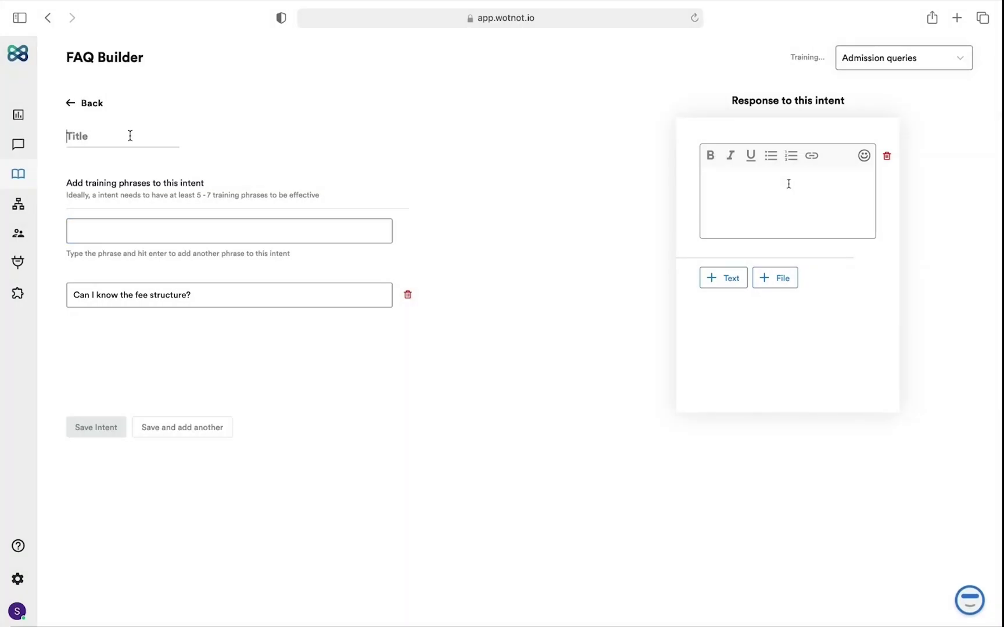
type("Fees Structure")
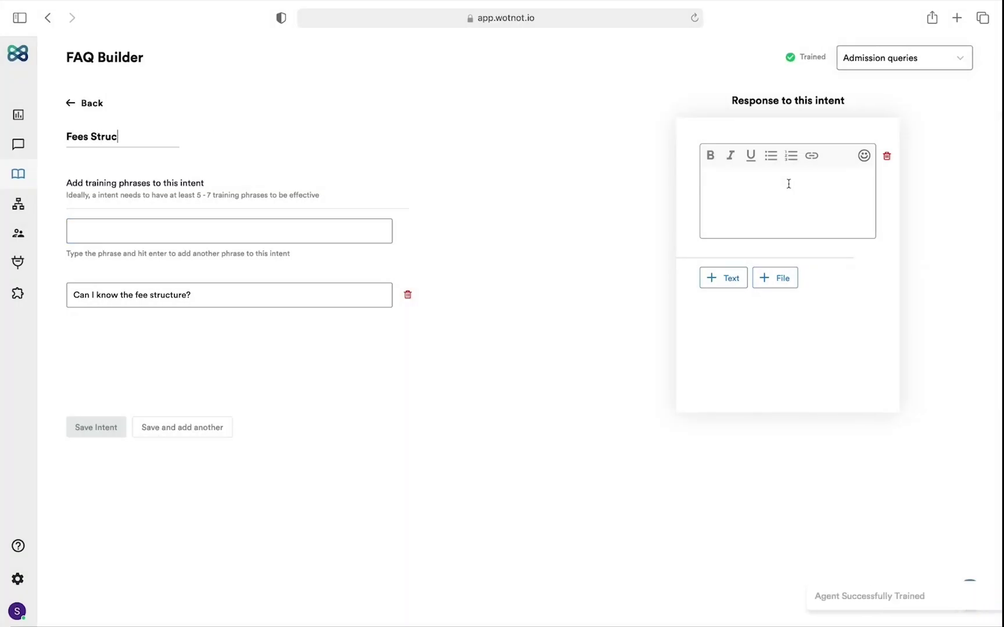
left_click(148, 229)
type("Details of the fees structure")
key("Return")
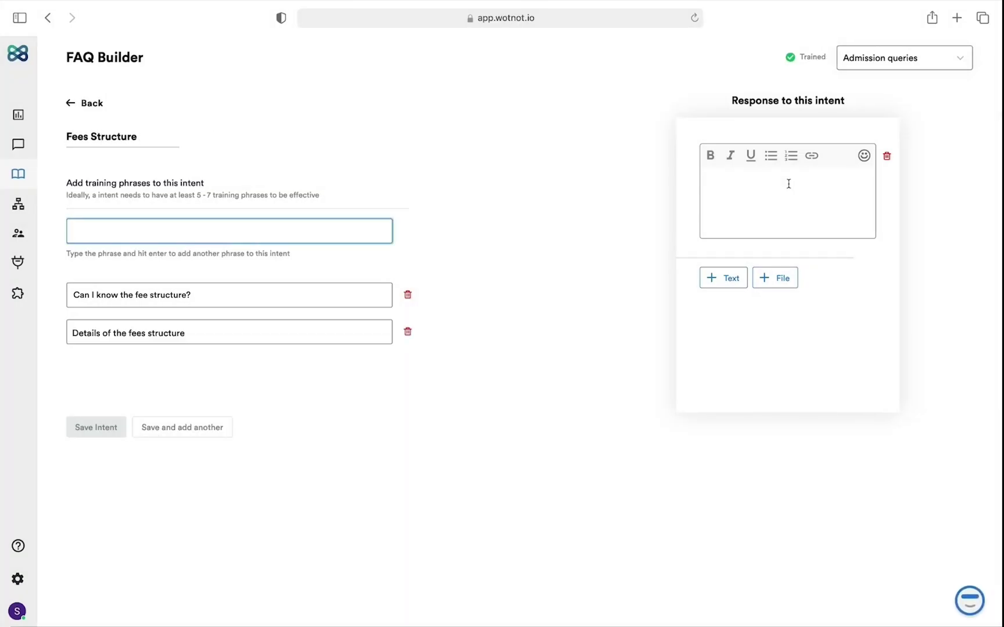
left_click(788, 184)
type("The total tuition fees is 5 lacs")
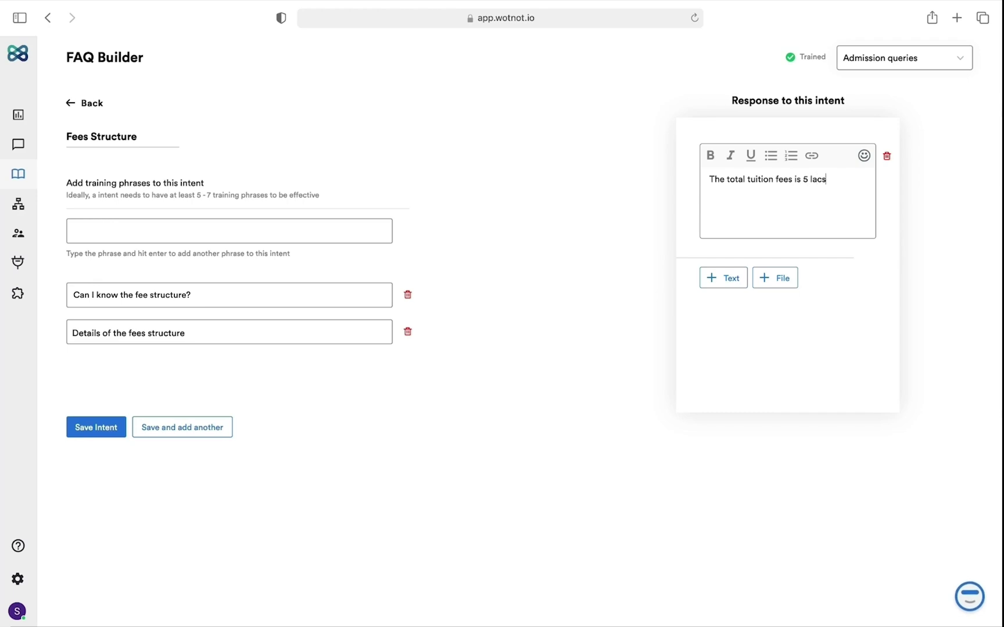
type(" to be paid term wise throughout the year.")
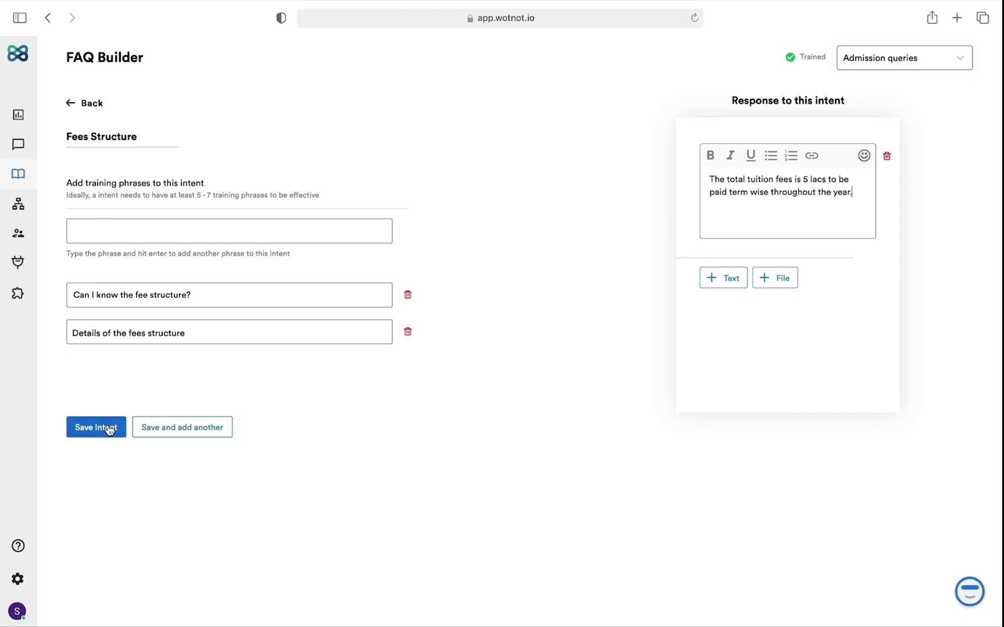
left_click(109, 430)
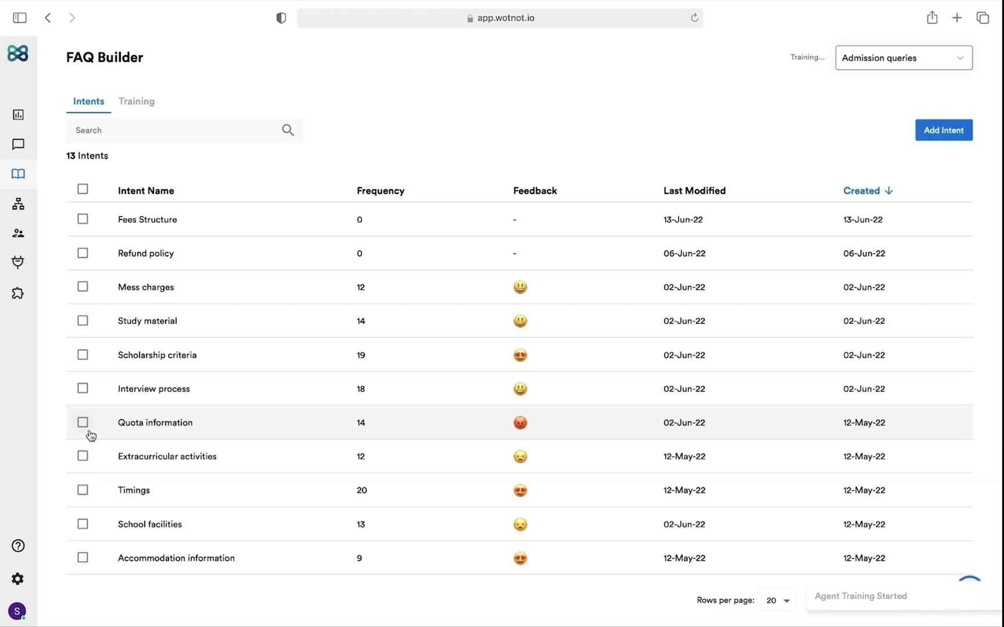